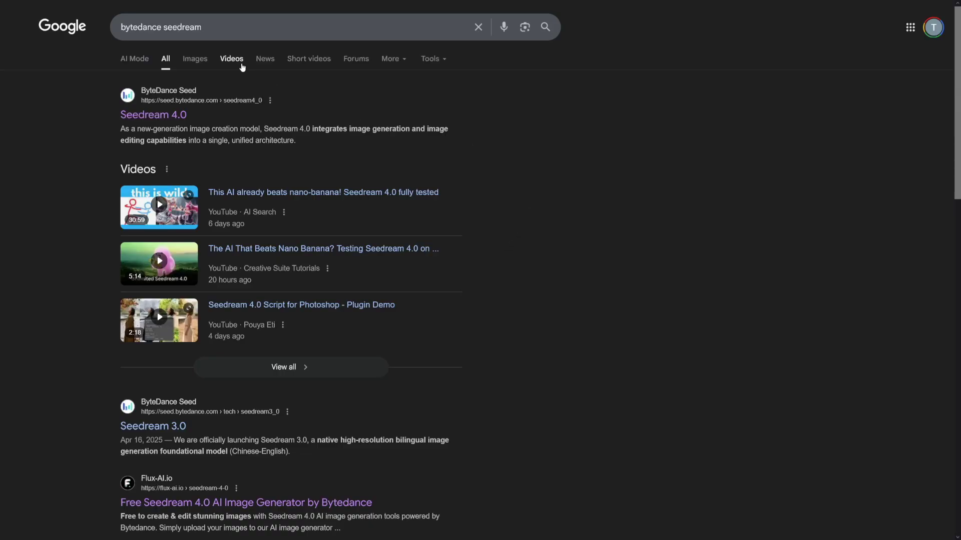
- Select the existing query text in the Google search bar
left_click(202, 27)
mouse_move(203, 27)
left_mouse_down()
mouse_move(118, 27)
mouse_move(214, 22)
left_mouse_up()
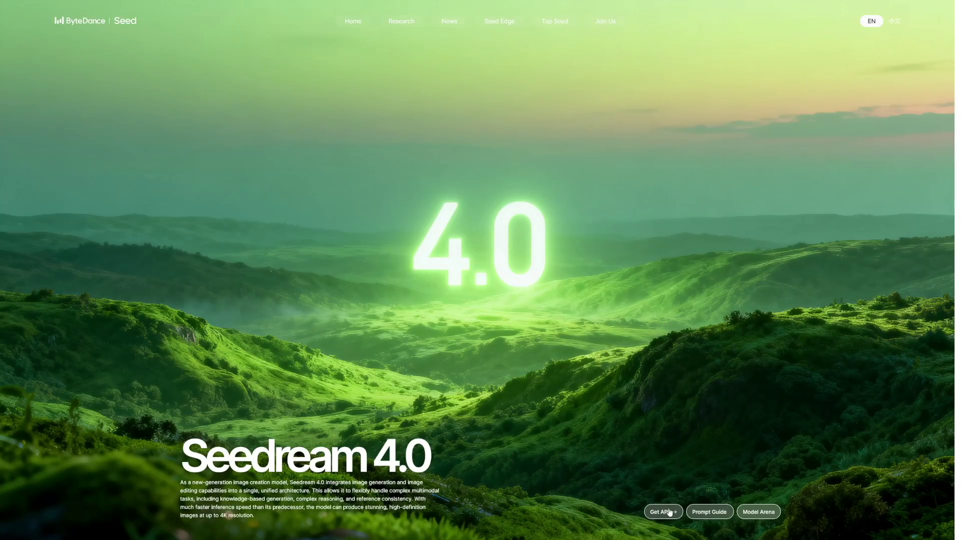
- Open the Seedream 4.0 prompt guide and briefly enlarge the picture book style example image
left_click(719, 513)
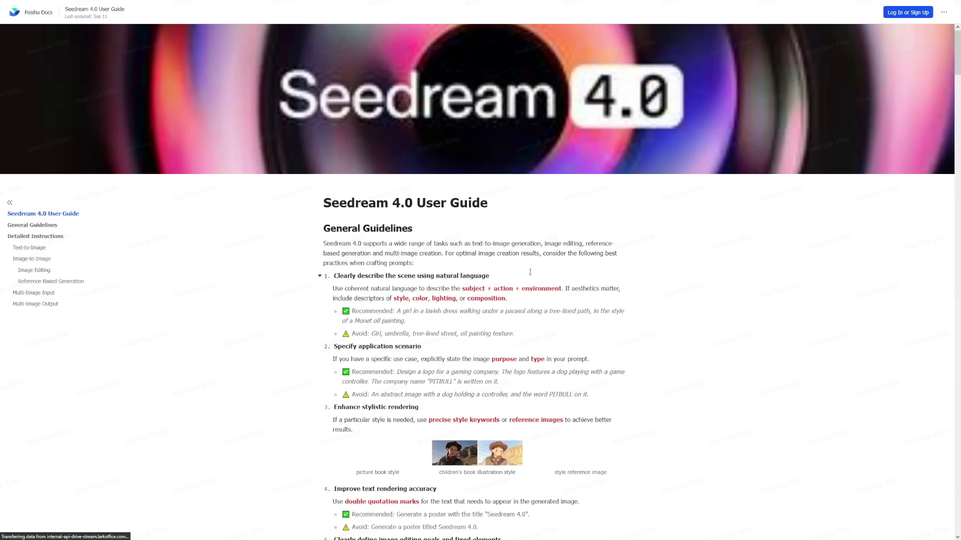
scroll(599, 255, "down", 3)
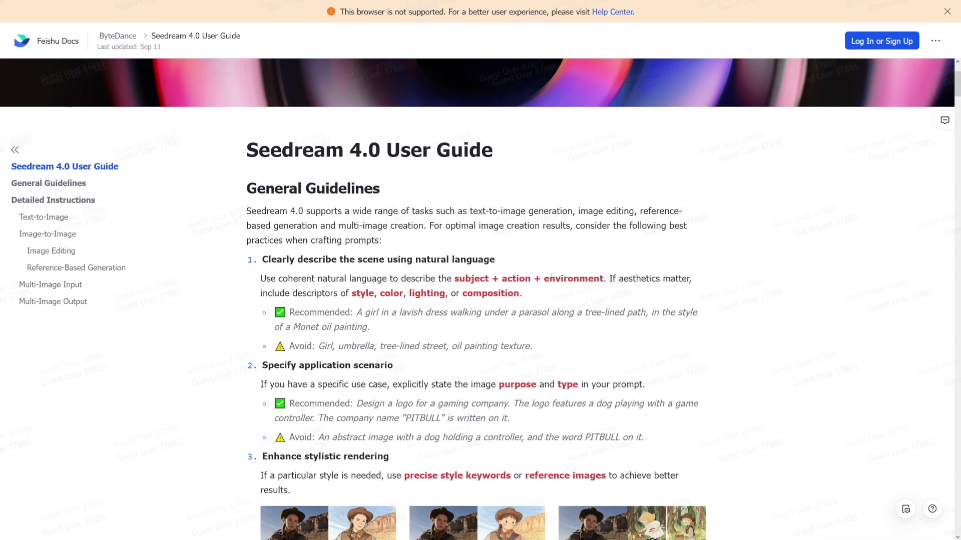
scroll(566, 274, "down", 5)
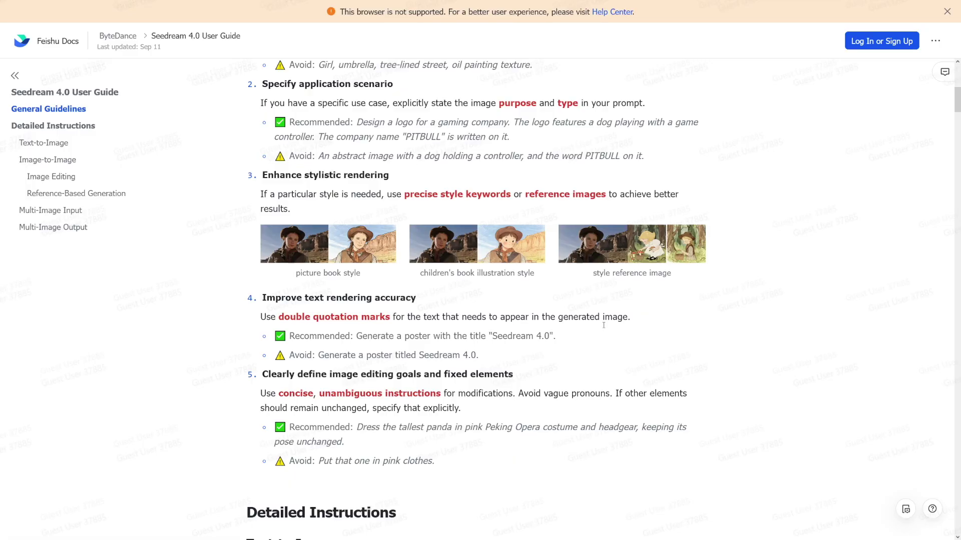
left_click(345, 250)
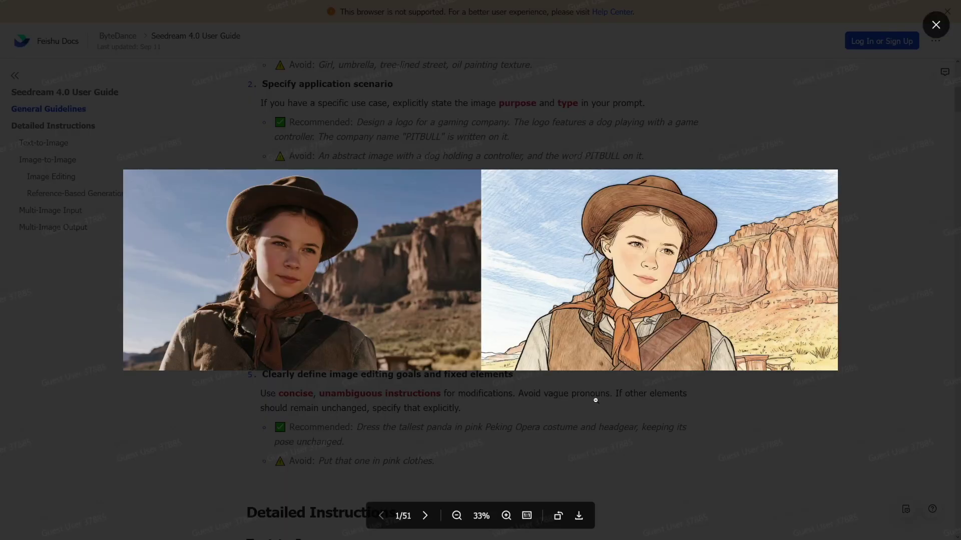
left_click(618, 415)
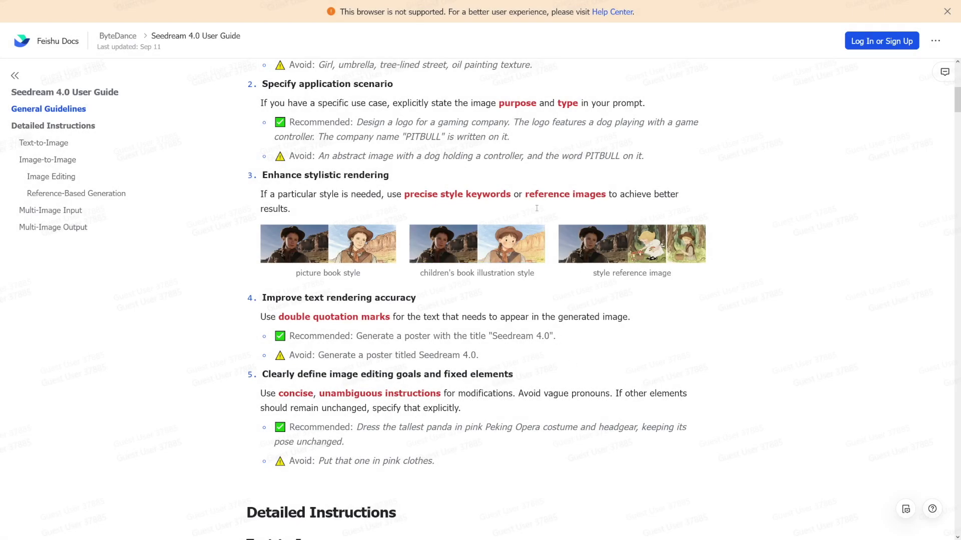
- Scroll through the guide down to the Reference-Based Generation section
scroll(409, 213, "down", 8)
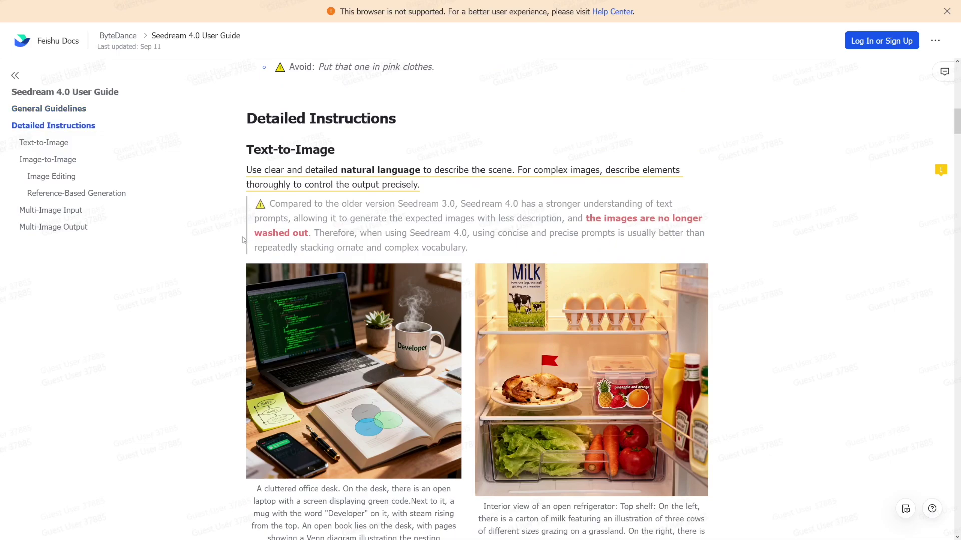
scroll(243, 240, "down", 10)
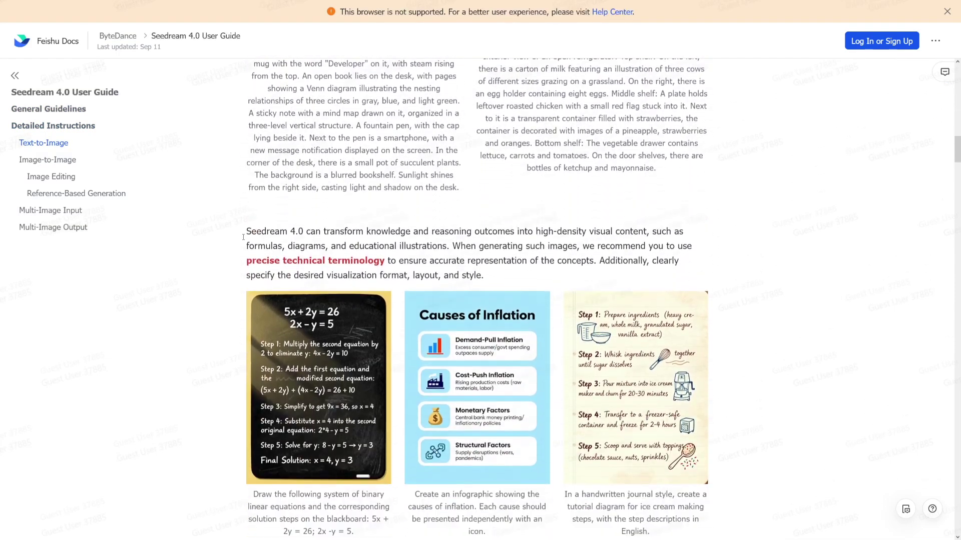
scroll(243, 241, "down", 9)
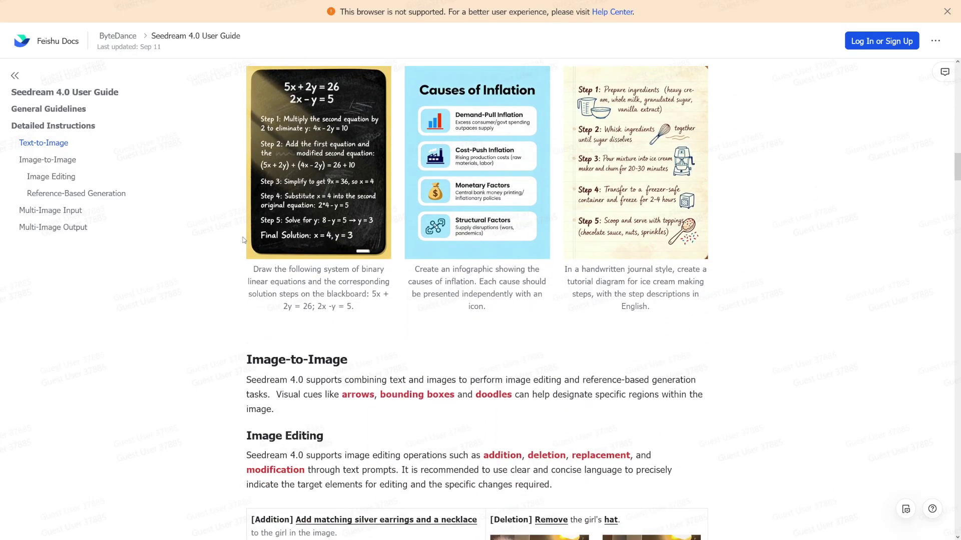
scroll(244, 237, "down", 5)
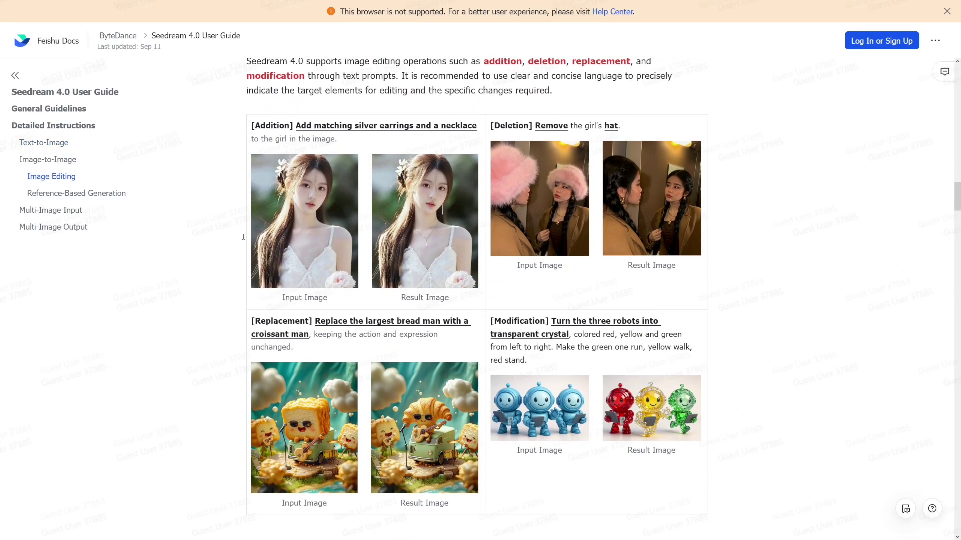
scroll(243, 238, "down", 4)
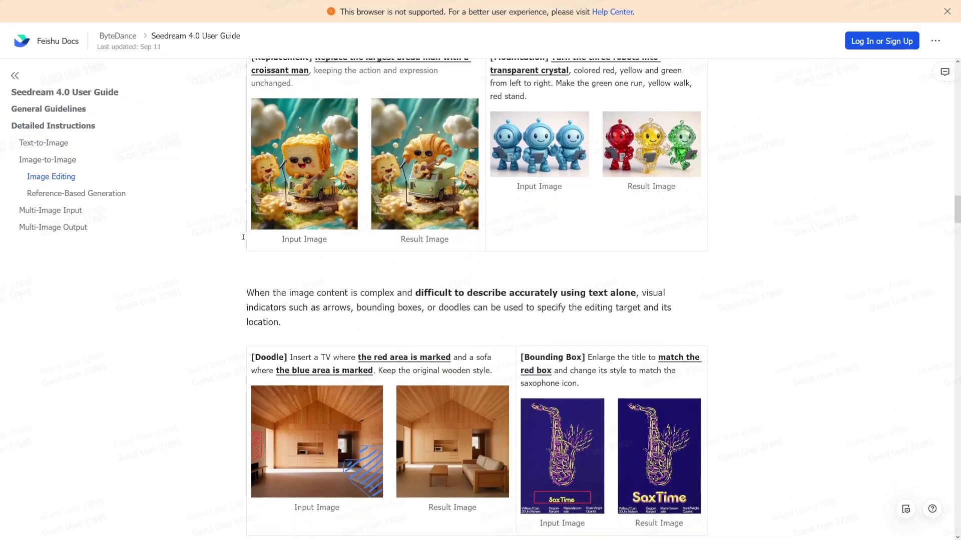
scroll(244, 237, "down", 5)
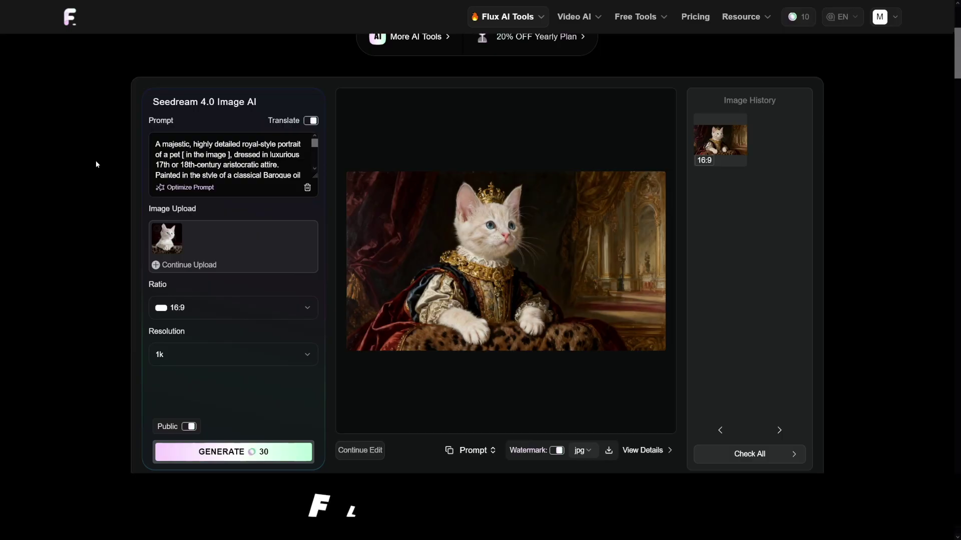
- Browse down the Pexels results and open the white kitten photo at full size
scroll(96, 164, "up", 4)
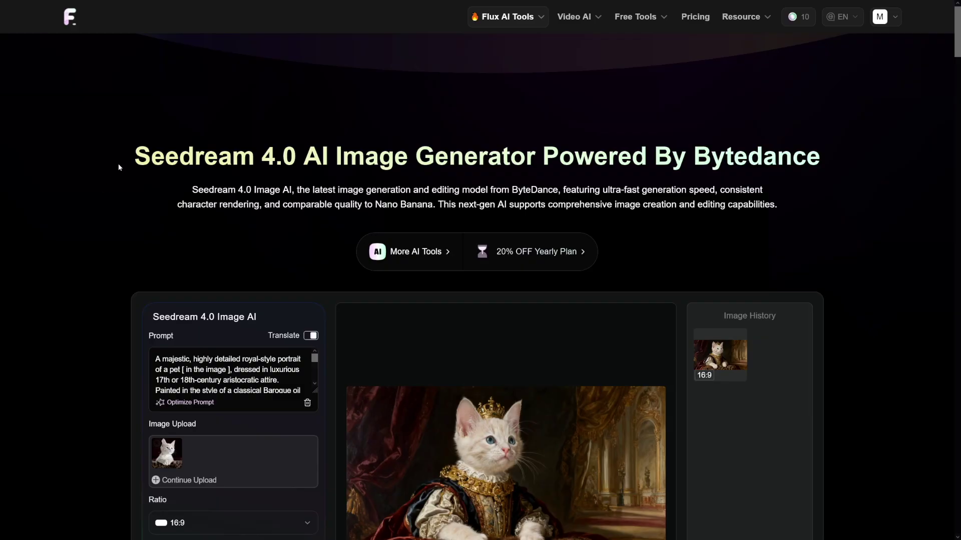
scroll(118, 163, "down", 3)
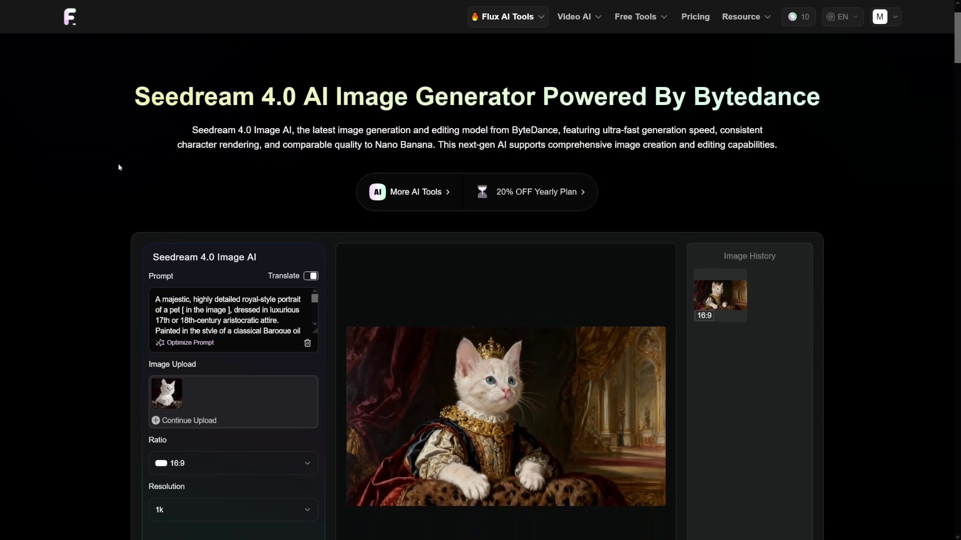
scroll(119, 167, "down", 1)
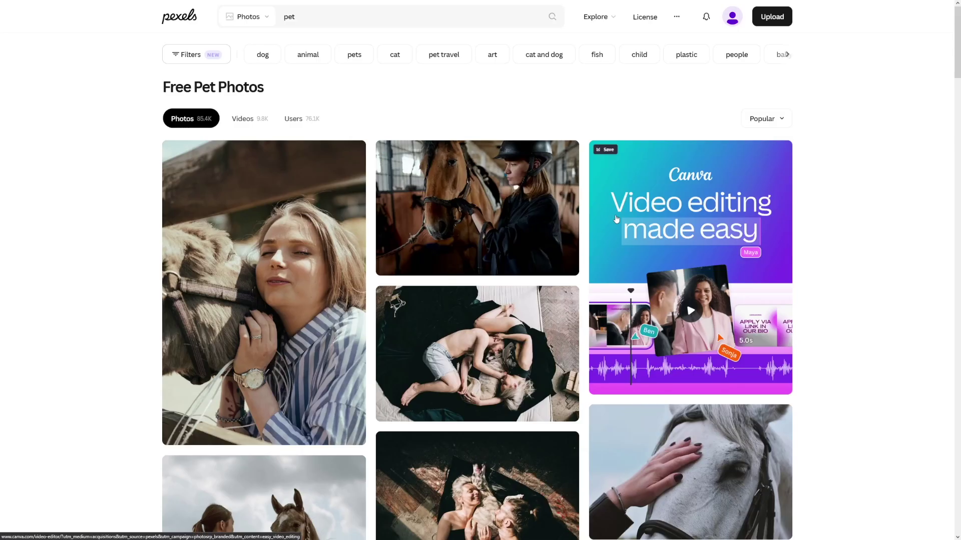
scroll(687, 266, "down", 10)
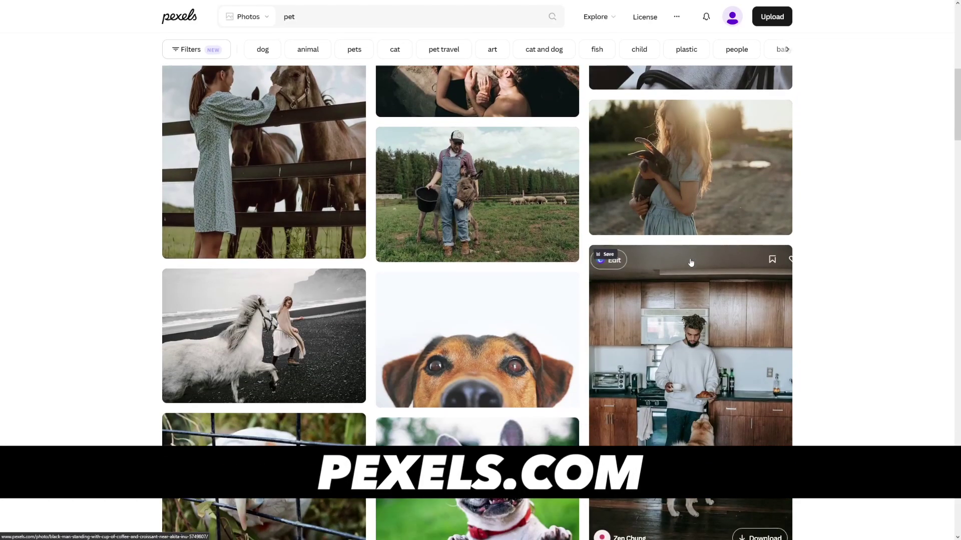
scroll(687, 267, "down", 15)
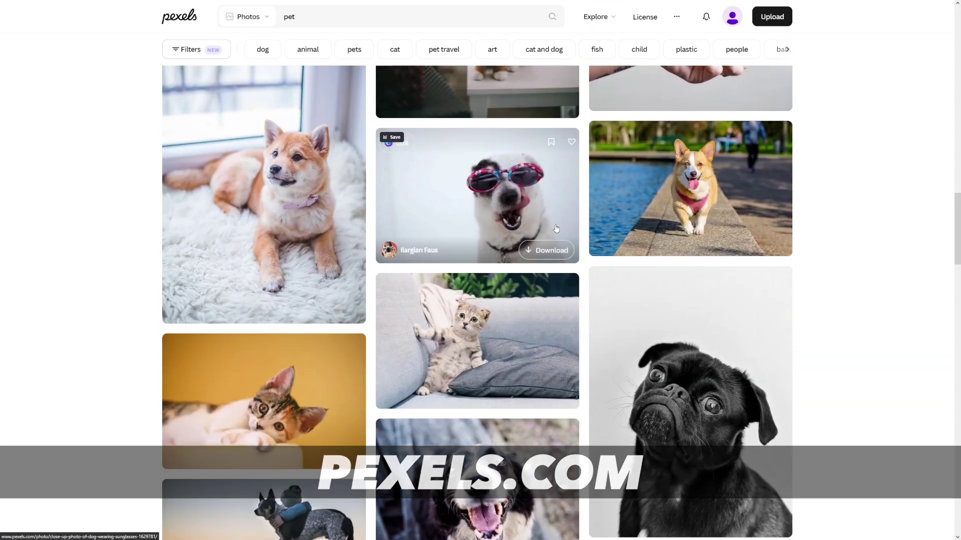
scroll(556, 228, "down", 7)
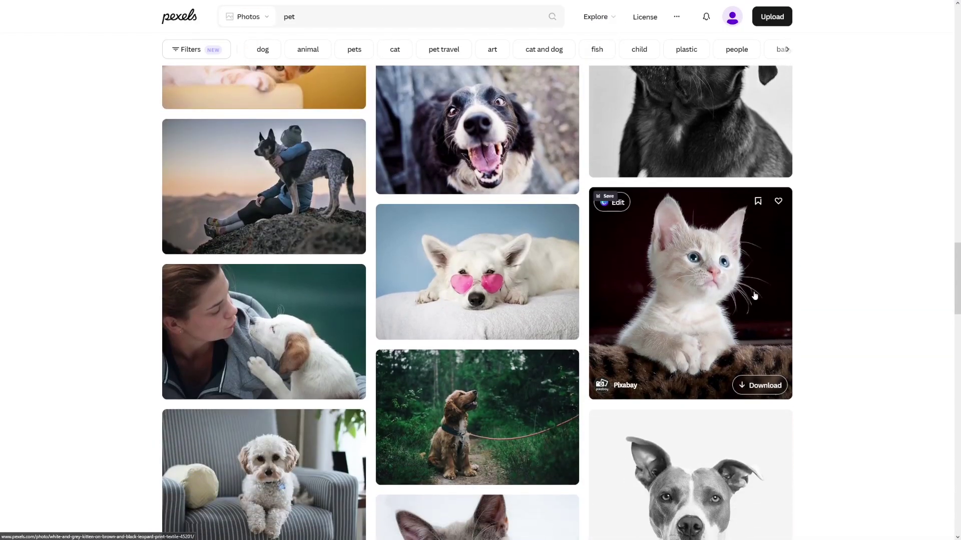
left_click(752, 296)
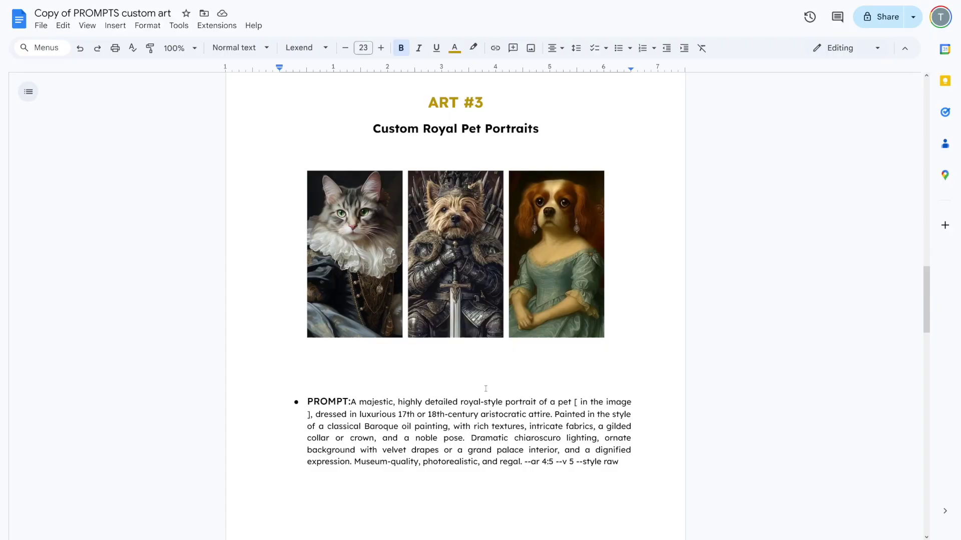
- Highlight the royal Baroque pet portrait prompt paragraph to review it, then deselect
left_click_drag(352, 401, 621, 464)
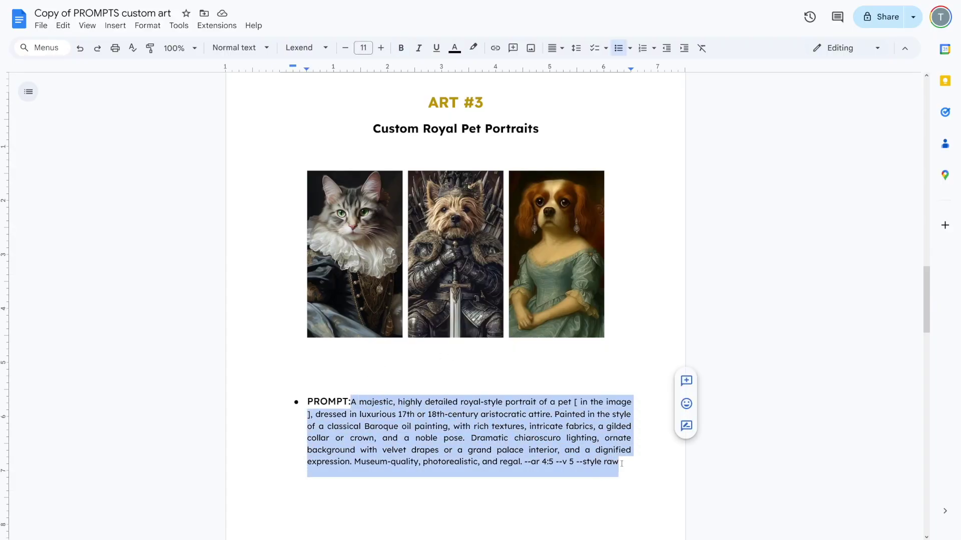
left_click(588, 440)
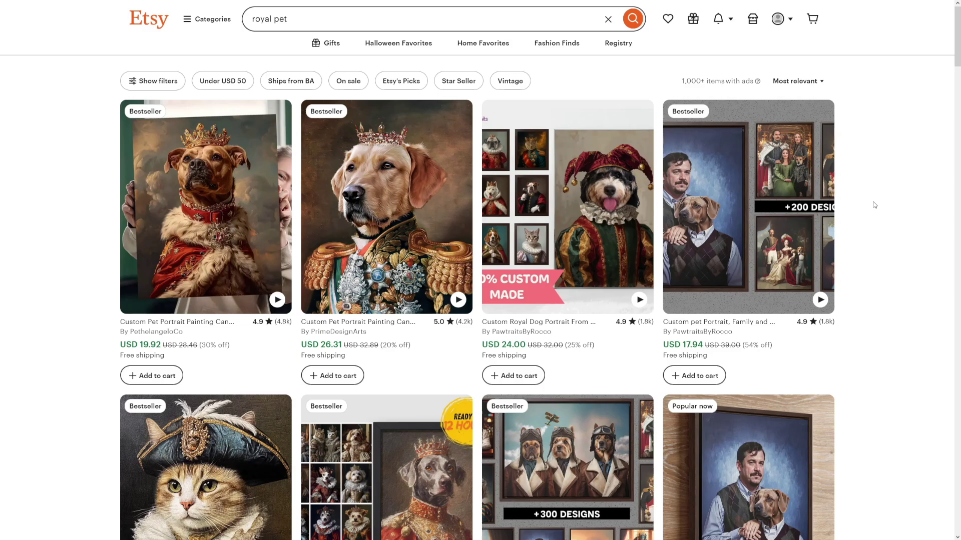
- Open the royal dog king portrait listing and check its price and 4.2k reviews
left_click(361, 331)
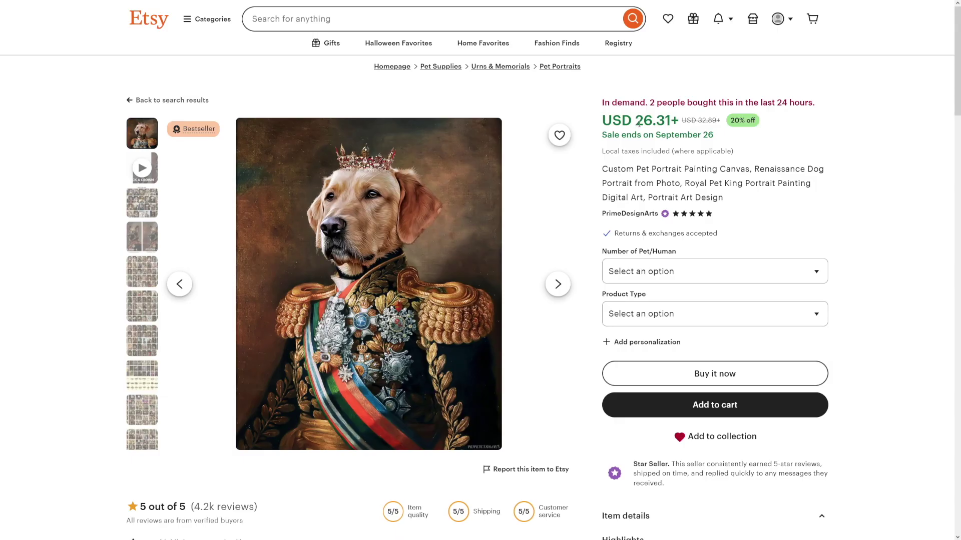
left_click_drag(639, 124, 674, 124)
left_click(590, 125)
scroll(530, 204, "down", 3)
left_click_drag(195, 338, 253, 343)
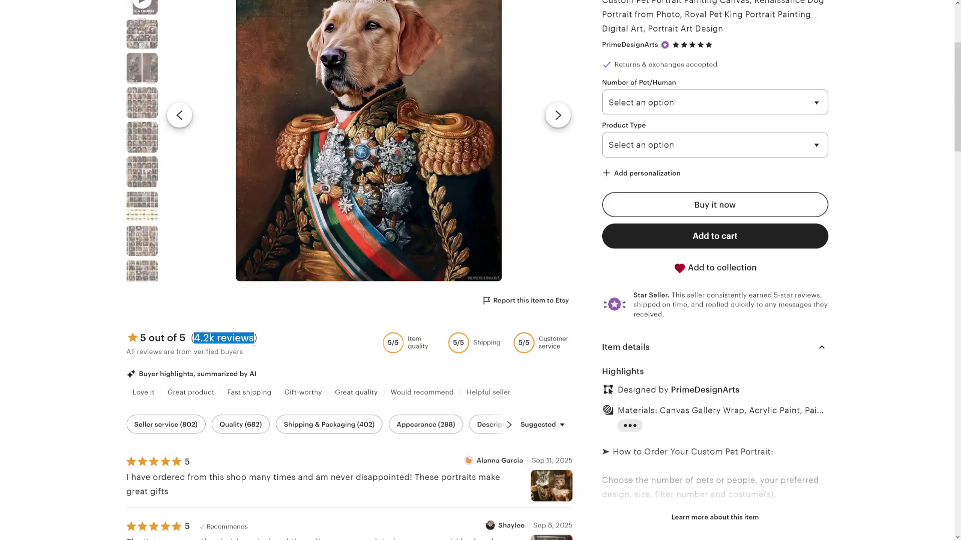
left_click(254, 343)
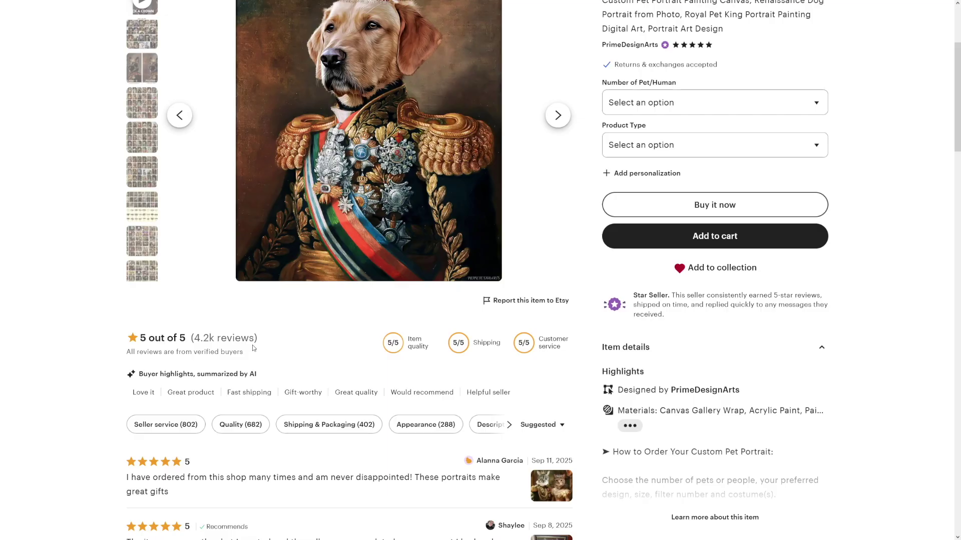
- Calculate 4200 × 26 = 109200 in Google's calculator
scroll(254, 349, "up", 3)
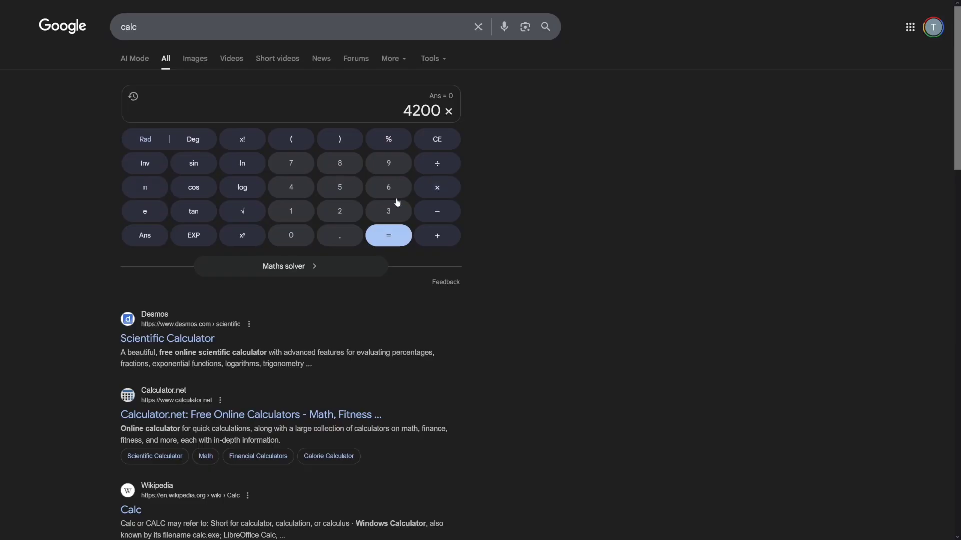
left_click(341, 214)
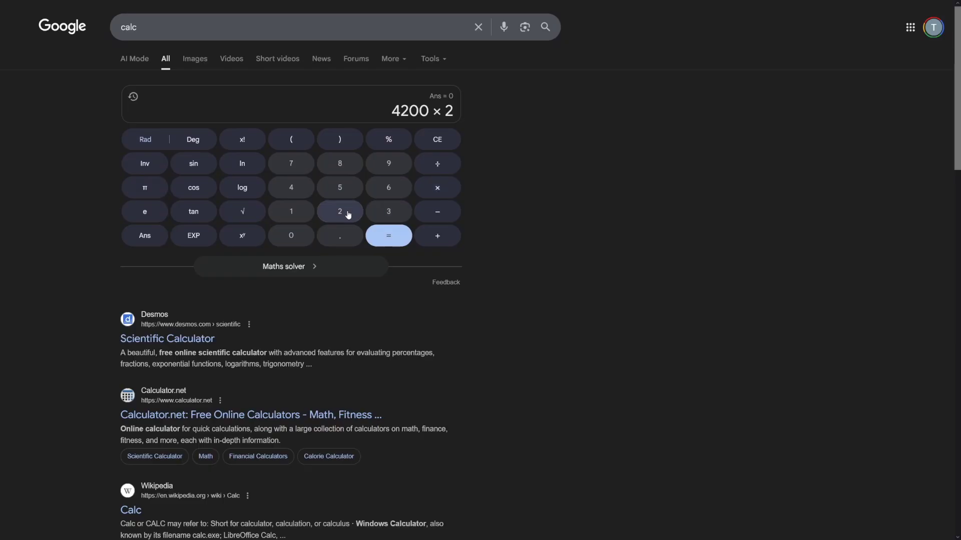
left_click(390, 189)
left_click(388, 241)
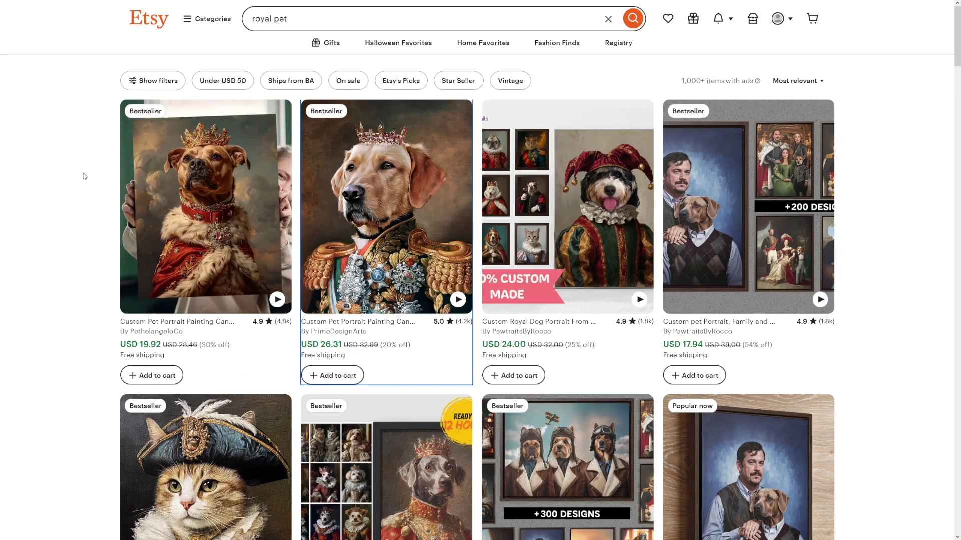
- Scroll down through more royal pet portrait listings in the Etsy results
scroll(84, 174, "down", 5)
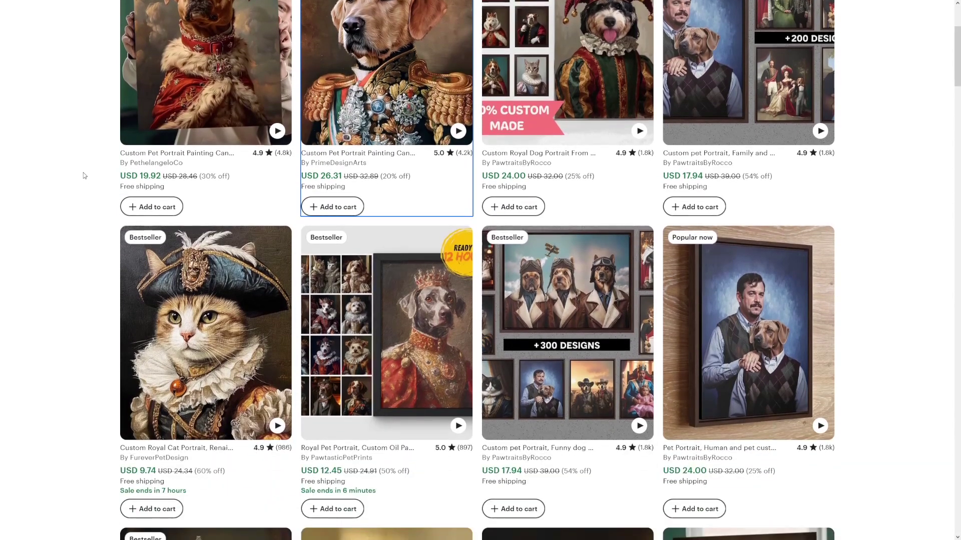
scroll(83, 175, "down", 4)
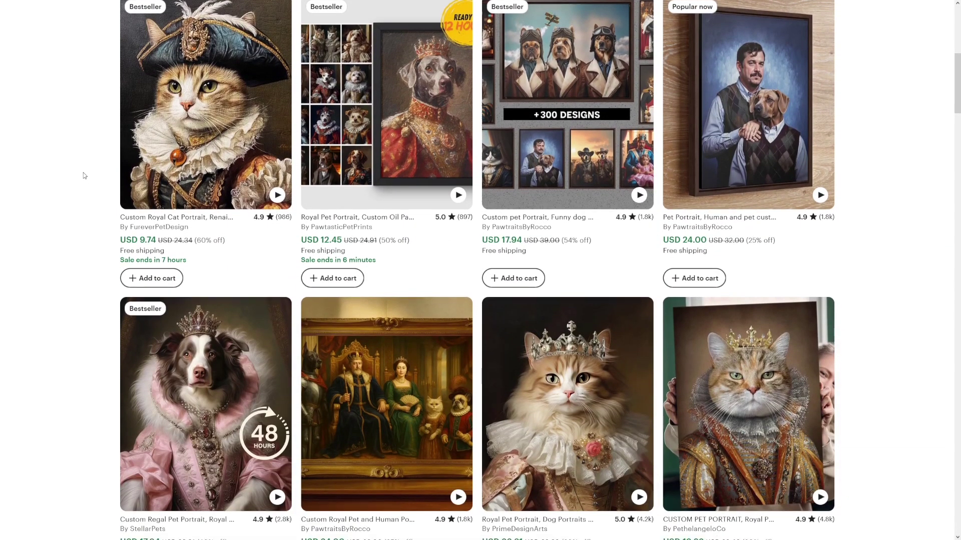
scroll(82, 175, "down", 2)
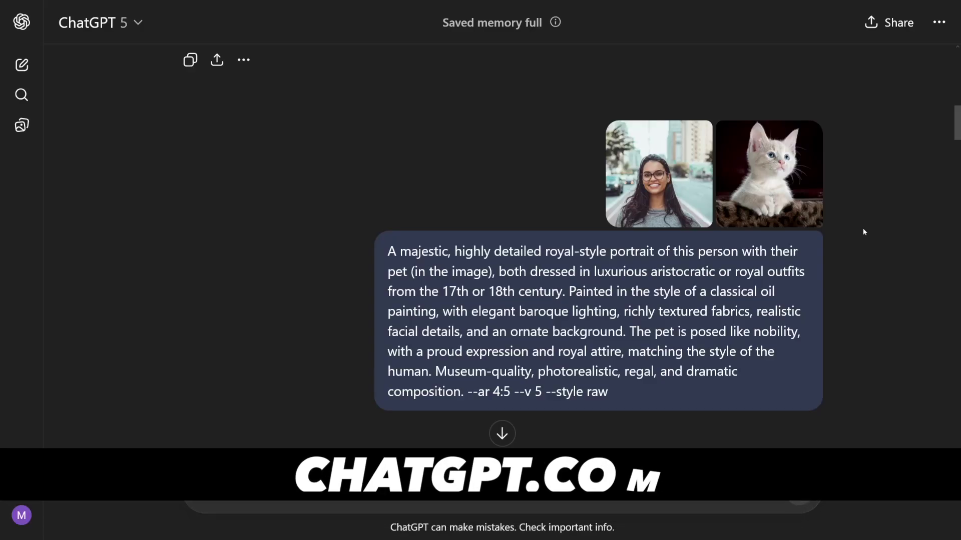
- Review the woman's reference photo and prompt, then open the generated crowned portrait full size
left_click(656, 196)
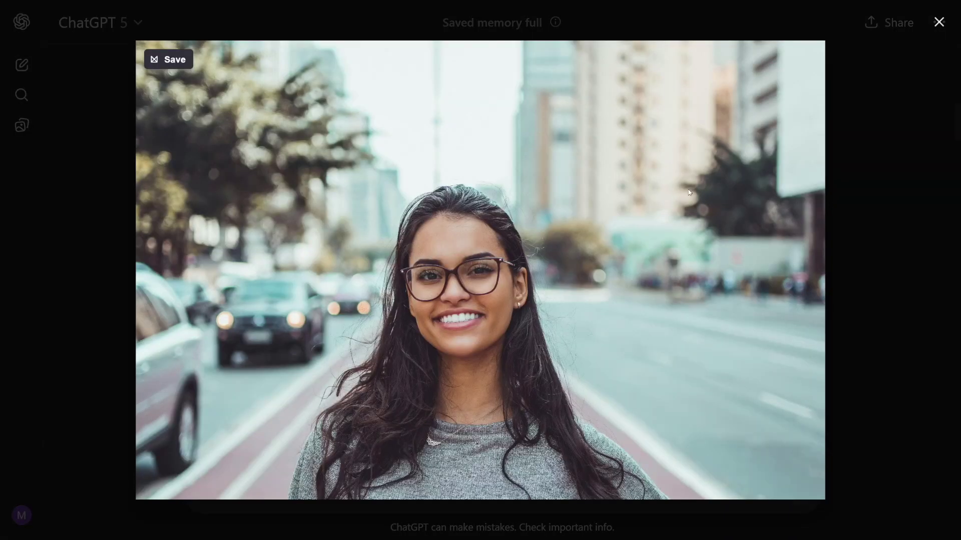
left_click(891, 217)
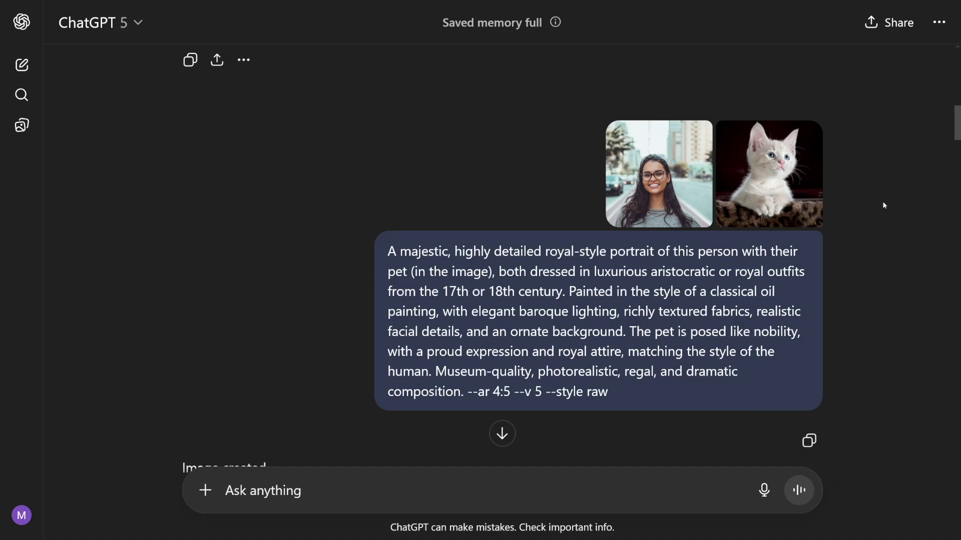
left_click_drag(388, 251, 617, 393)
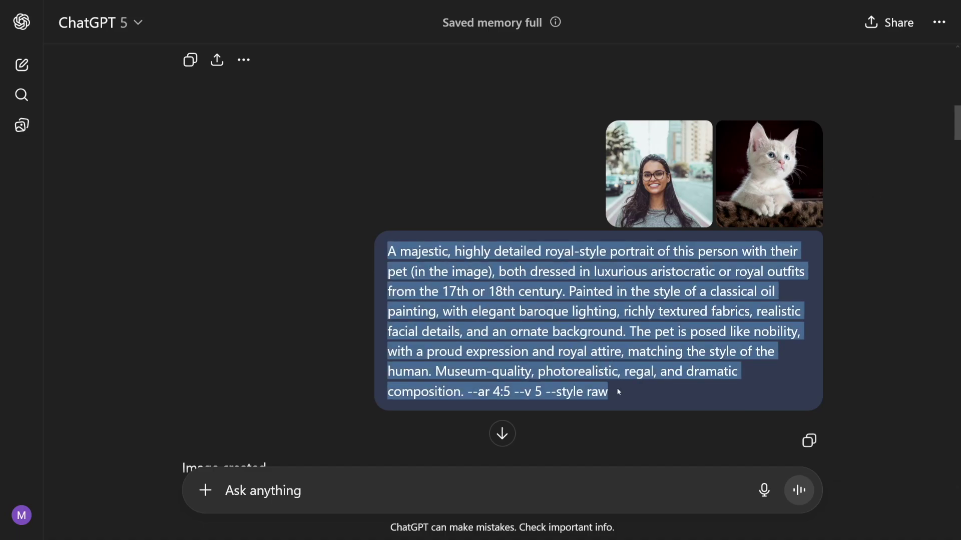
left_click(619, 392)
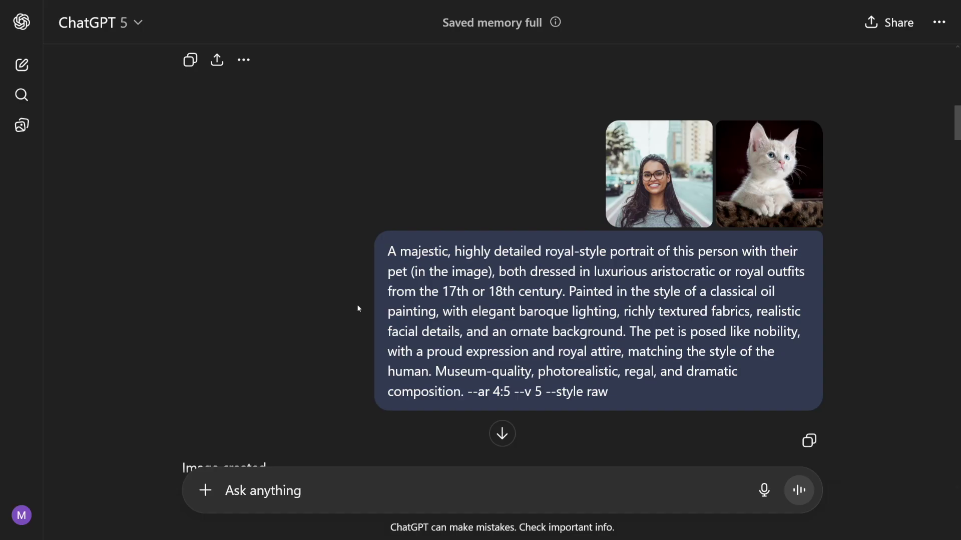
scroll(308, 221, "down", 6)
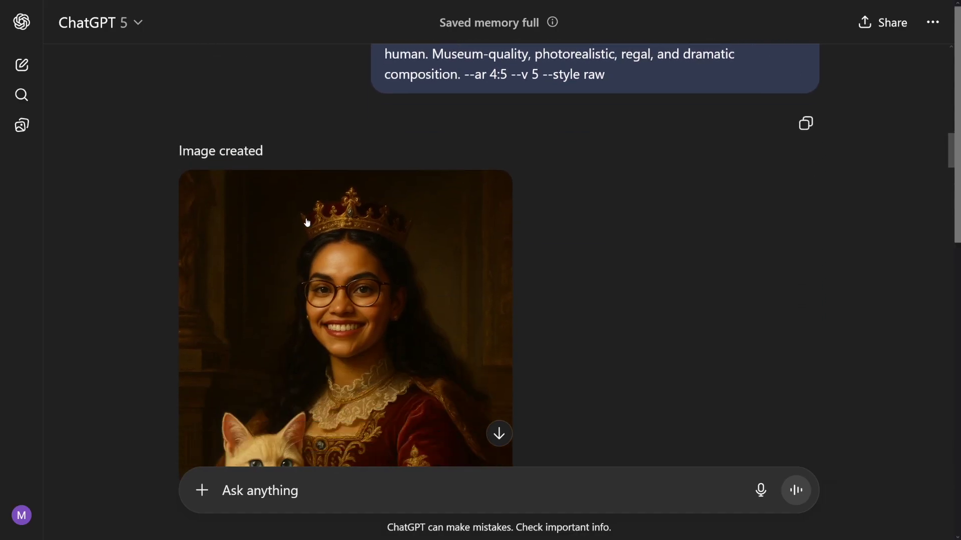
left_click(343, 309)
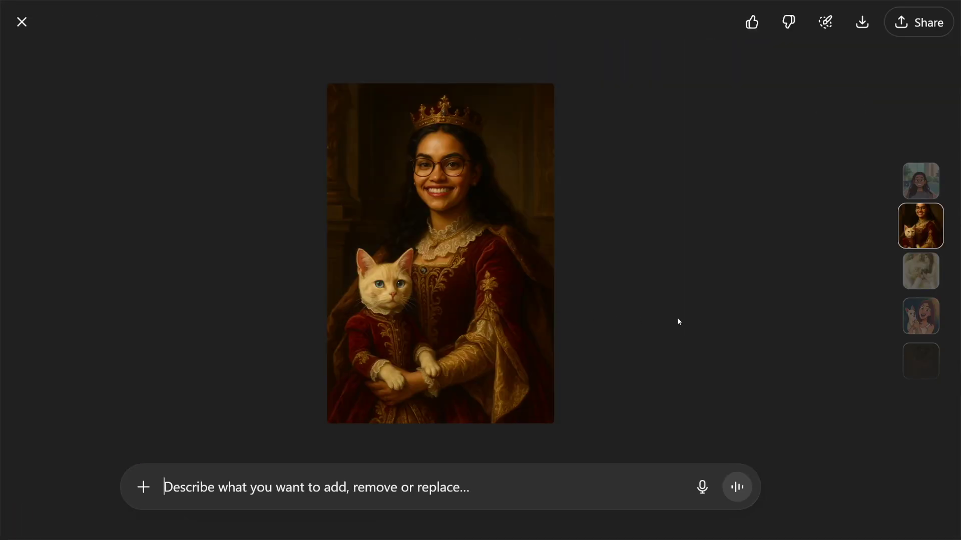